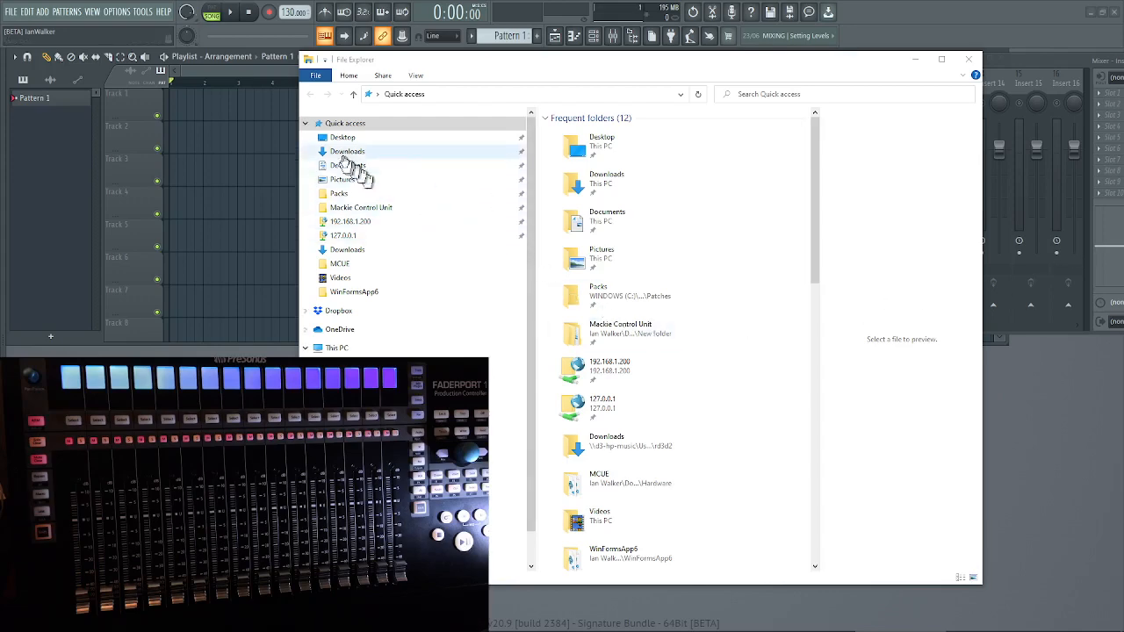
- Open device_MCUE Presonus FaderPort 16.zip from Downloads and arrange its window beside a widened window of the MCUE hardware folder
left_click(342, 152)
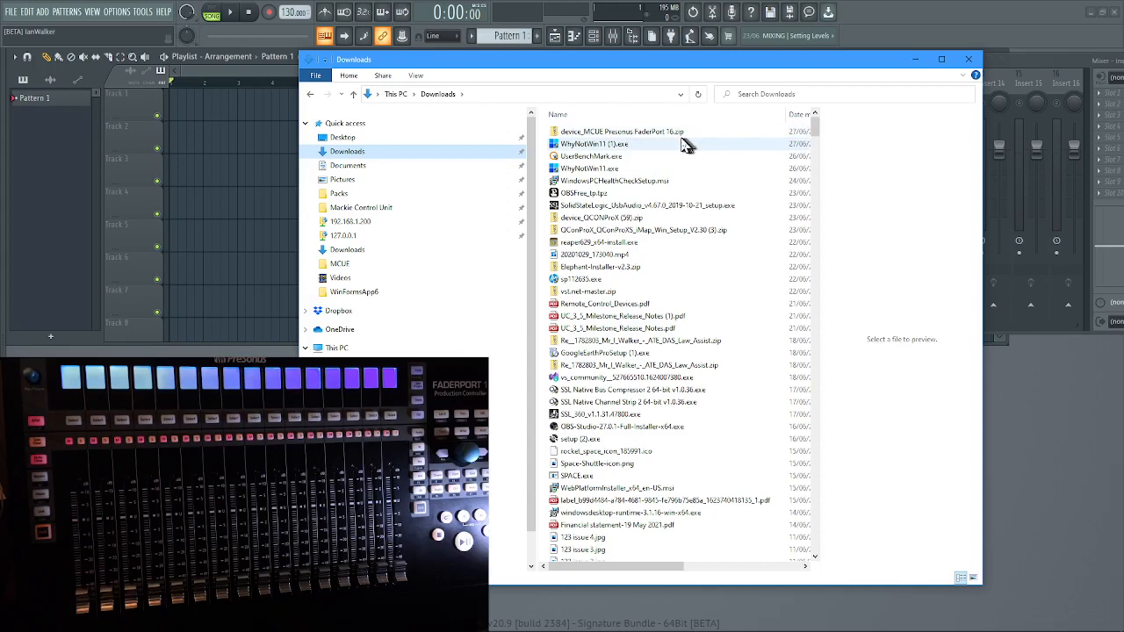
double_click(575, 132)
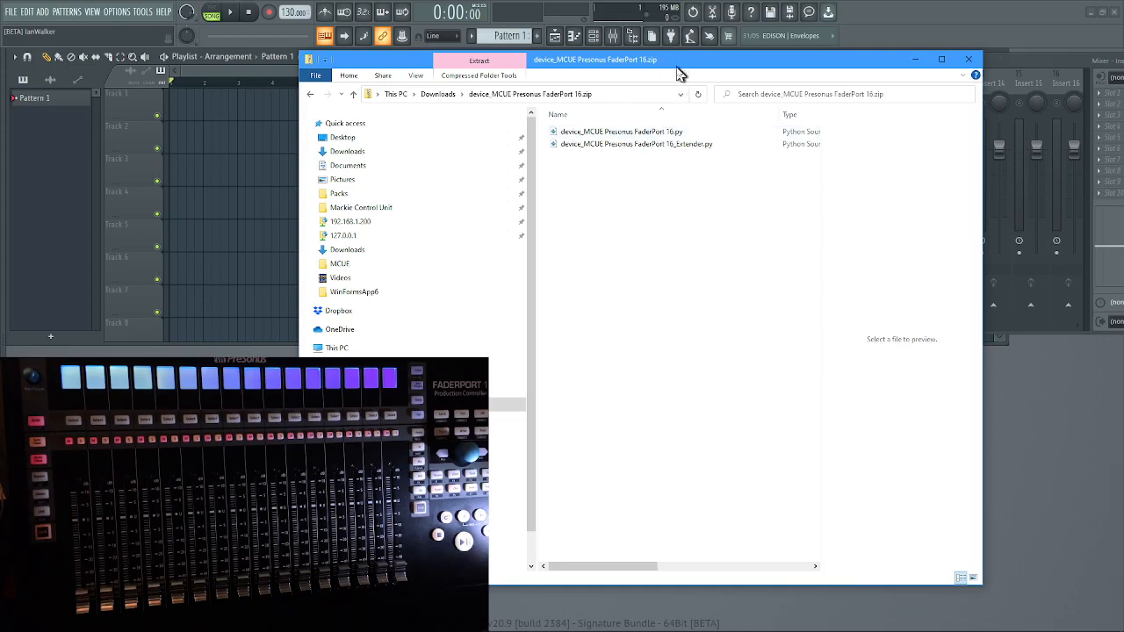
left_click_drag(677, 72, 3, 74)
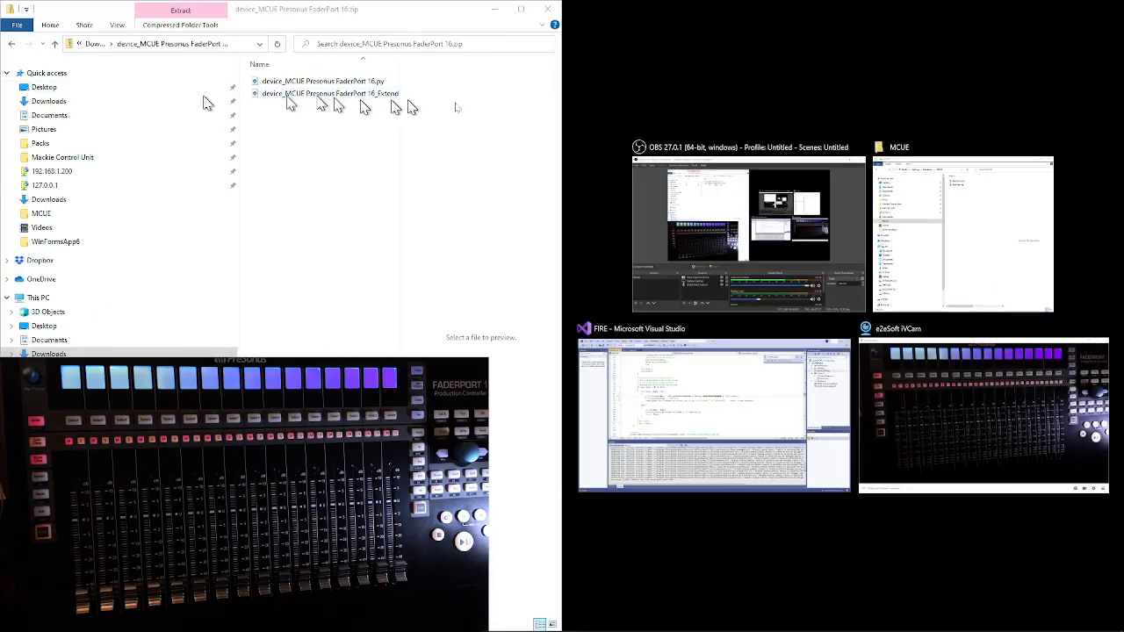
left_click(965, 242)
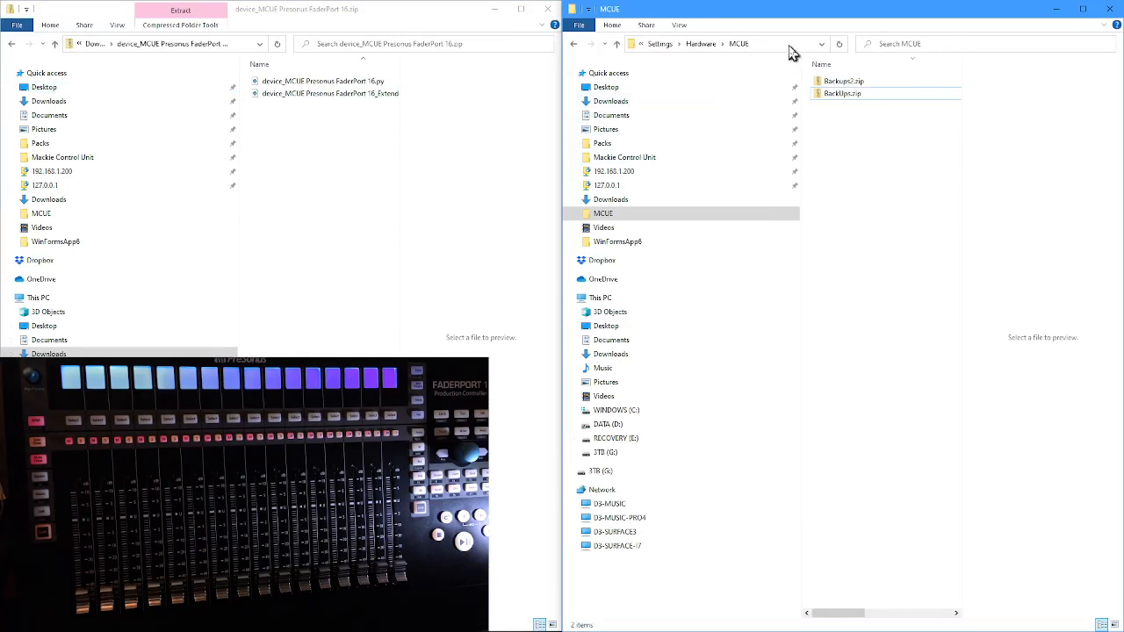
left_click_drag(720, 12, 521, 12)
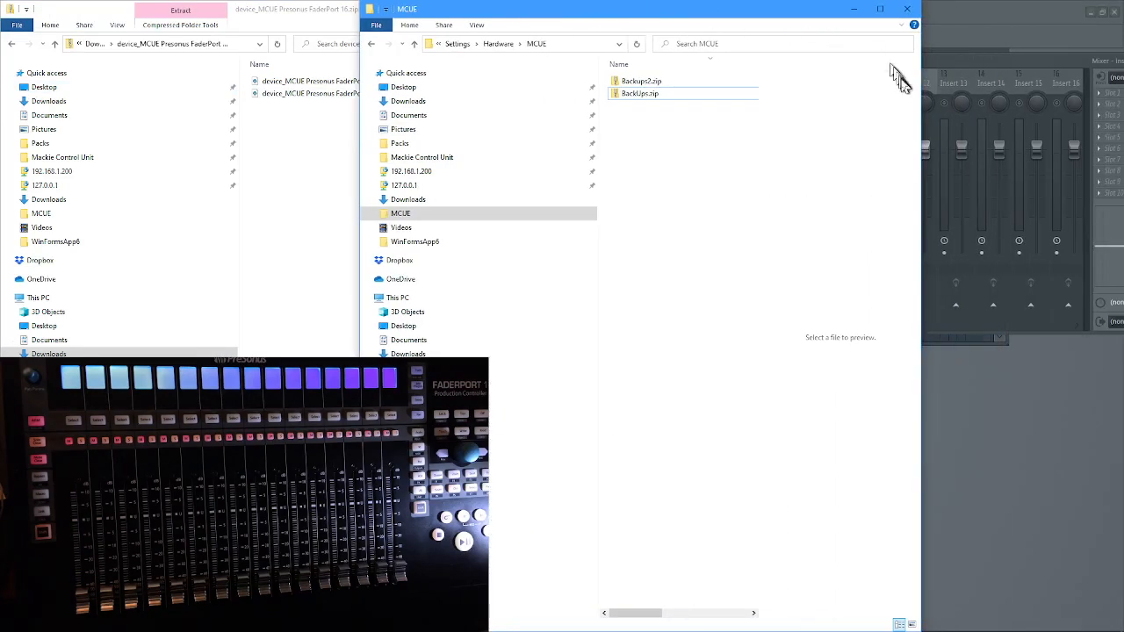
left_click_drag(926, 92, 1097, 79)
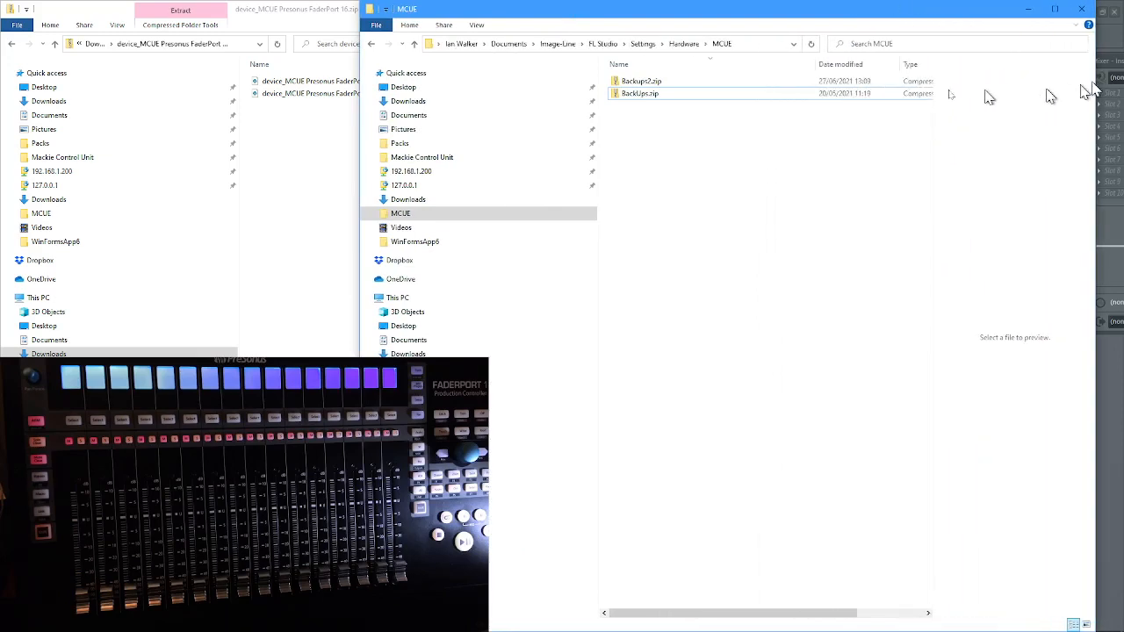
- Copy both FaderPort 16 Python scripts from the zip into the Image-Line\FL Studio\Settings\Hardware\MCUE folder and minimize both folder windows
left_click(760, 45)
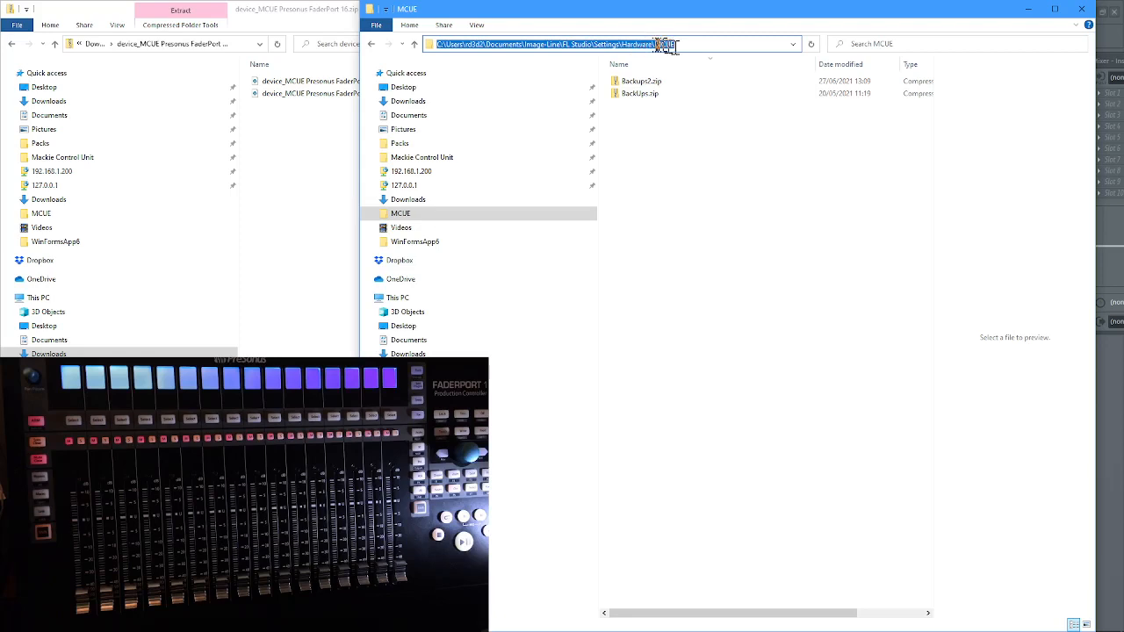
left_click(731, 110)
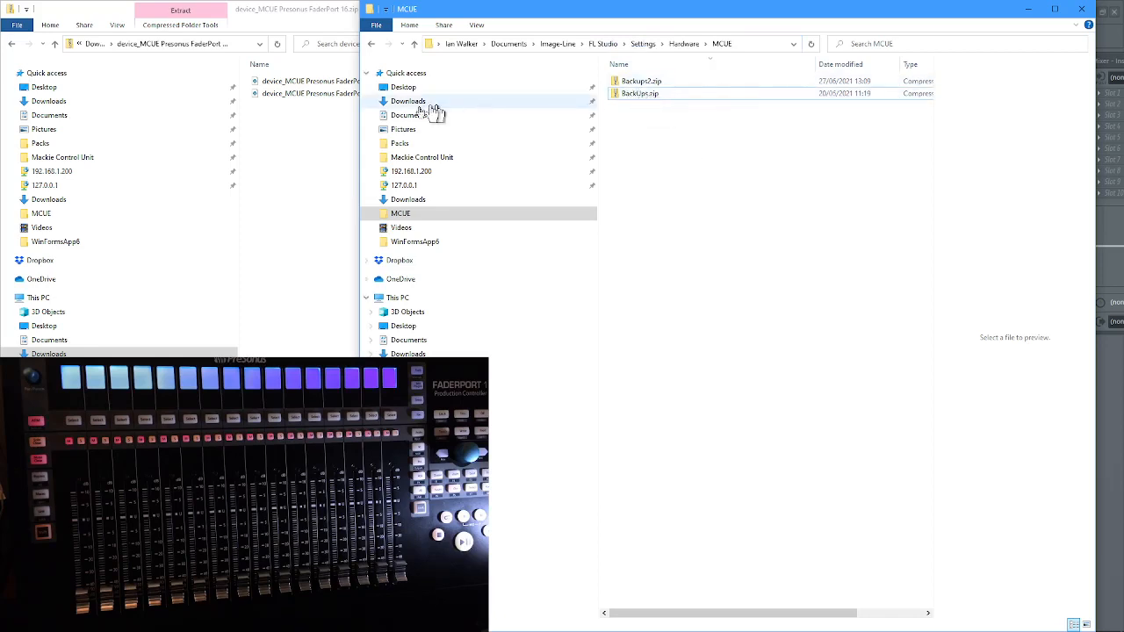
left_click_drag(301, 133, 724, 214)
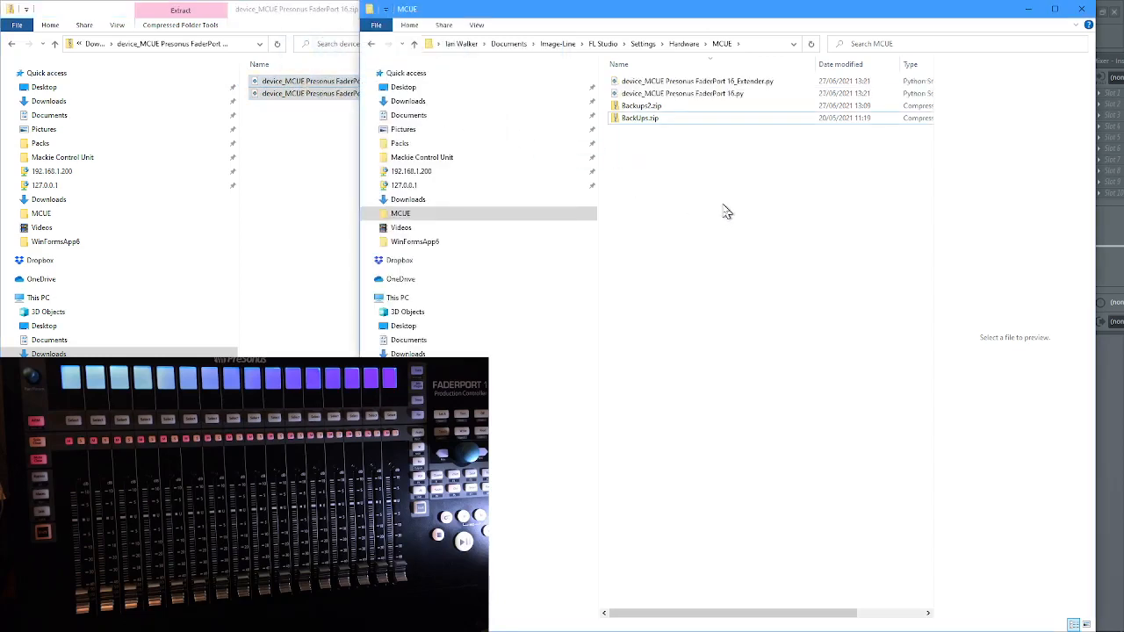
left_click(1029, 9)
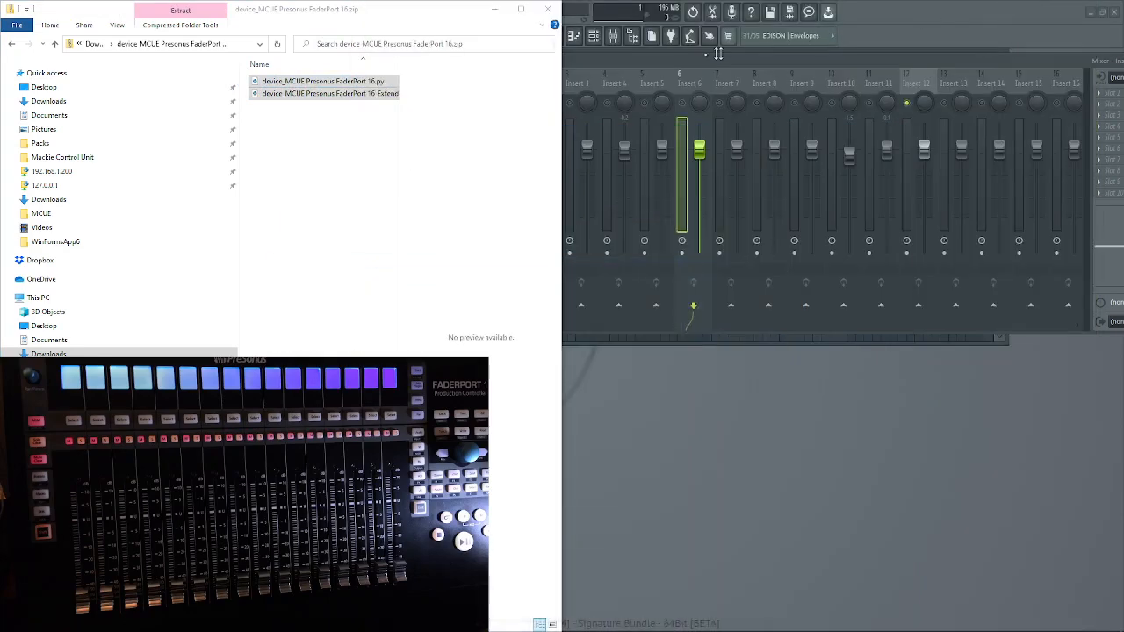
left_click(494, 10)
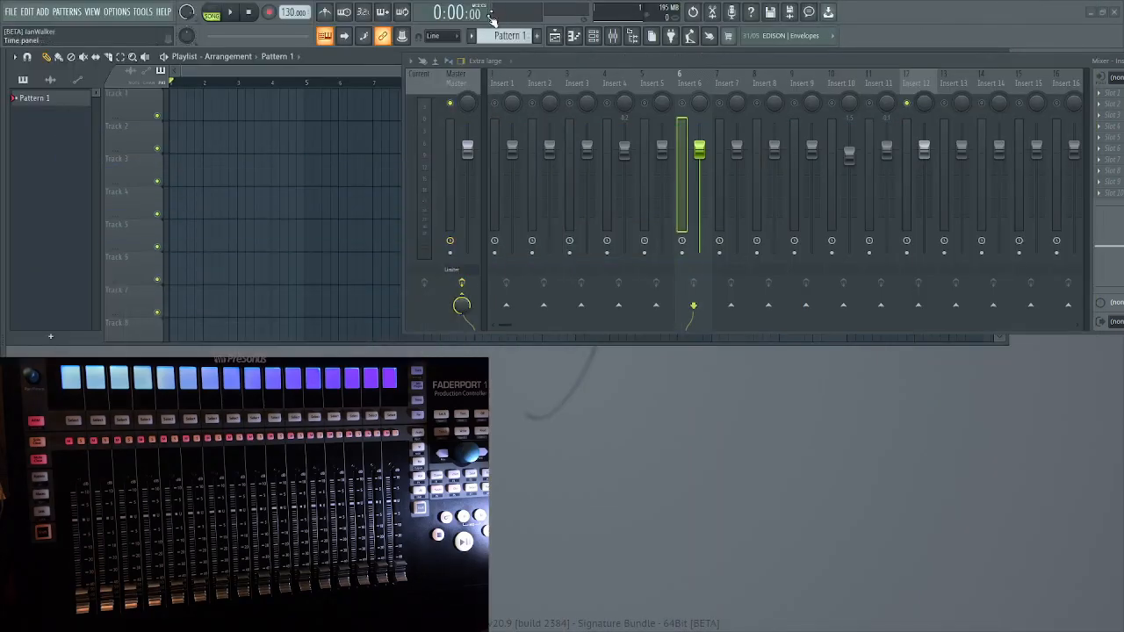
- Open the MIDI settings and select the PreSonus FP16 input device
left_click(118, 12)
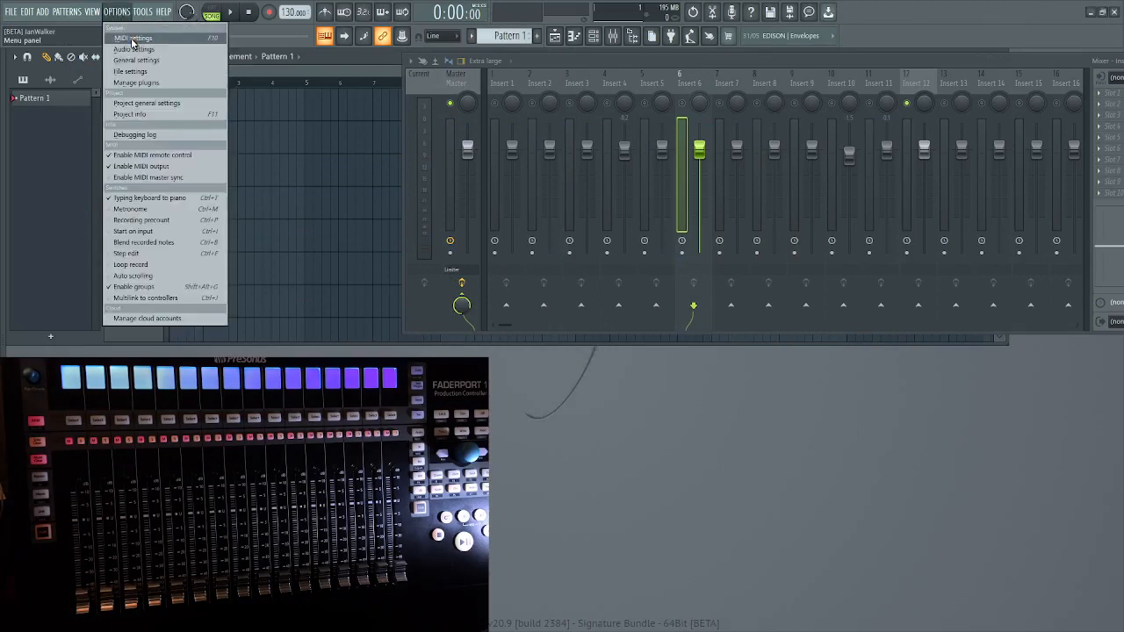
left_click(130, 38)
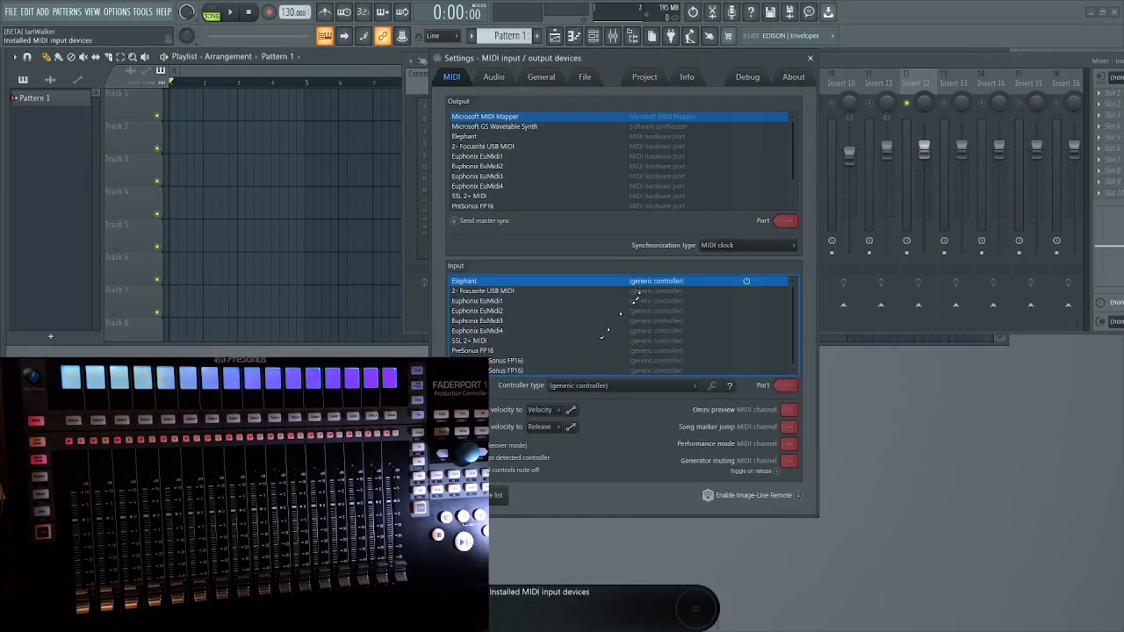
key("Down")
key("Down")
key("Down")
key("Down")
key("Down")
key("Down")
key("Down")
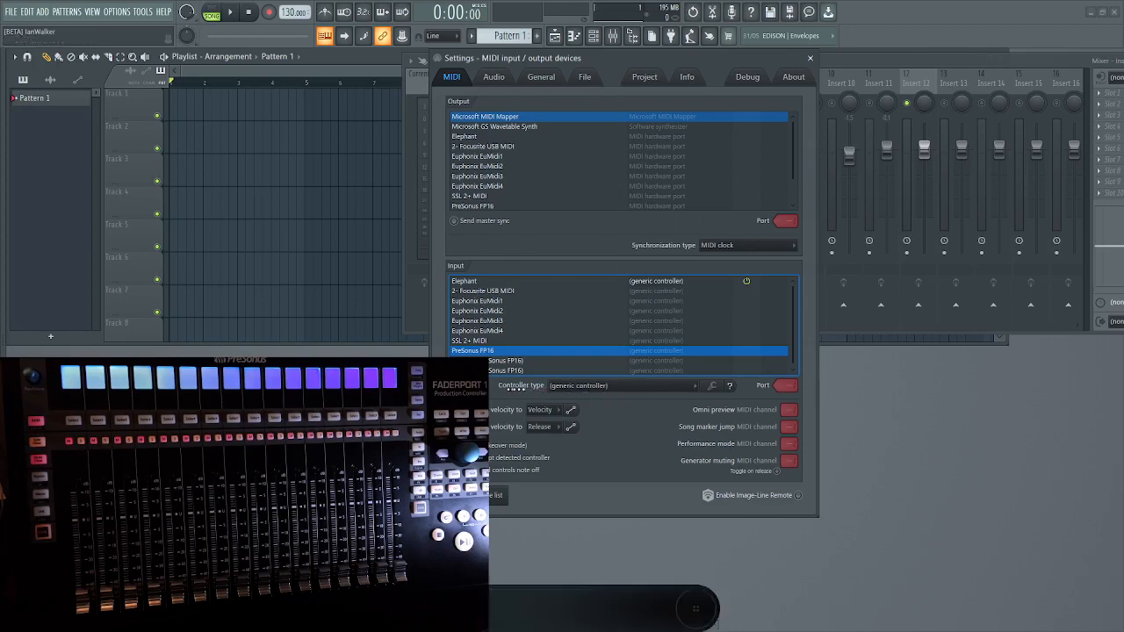
- Check the available controller types for the PreSonus FP16 input and refresh the MIDI device list
left_click(609, 387)
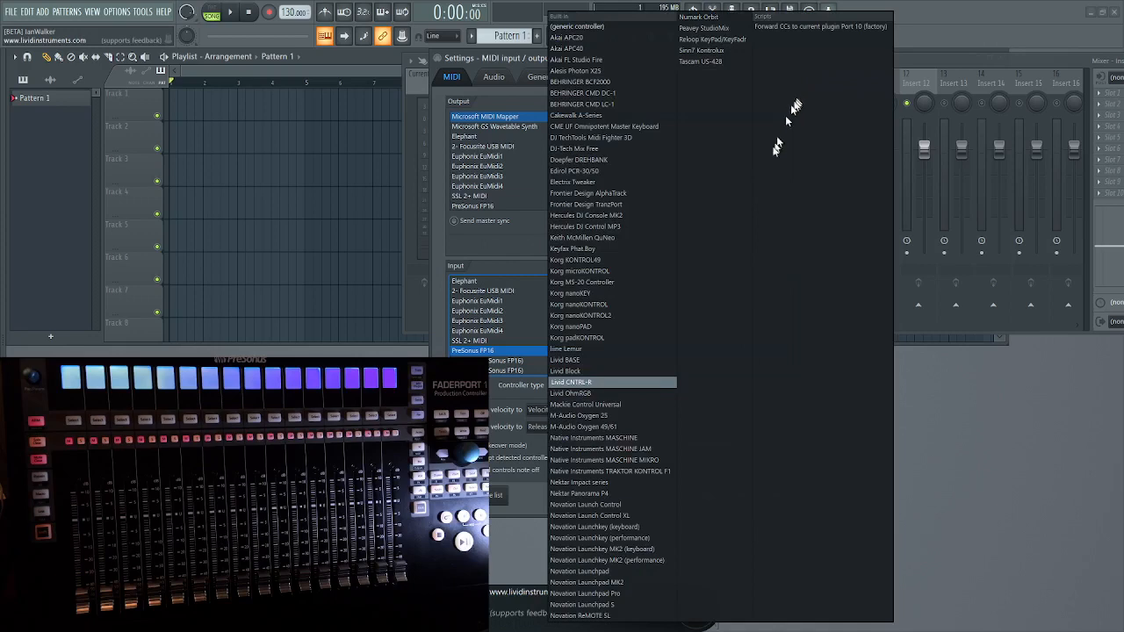
left_click(528, 488)
left_click(494, 502)
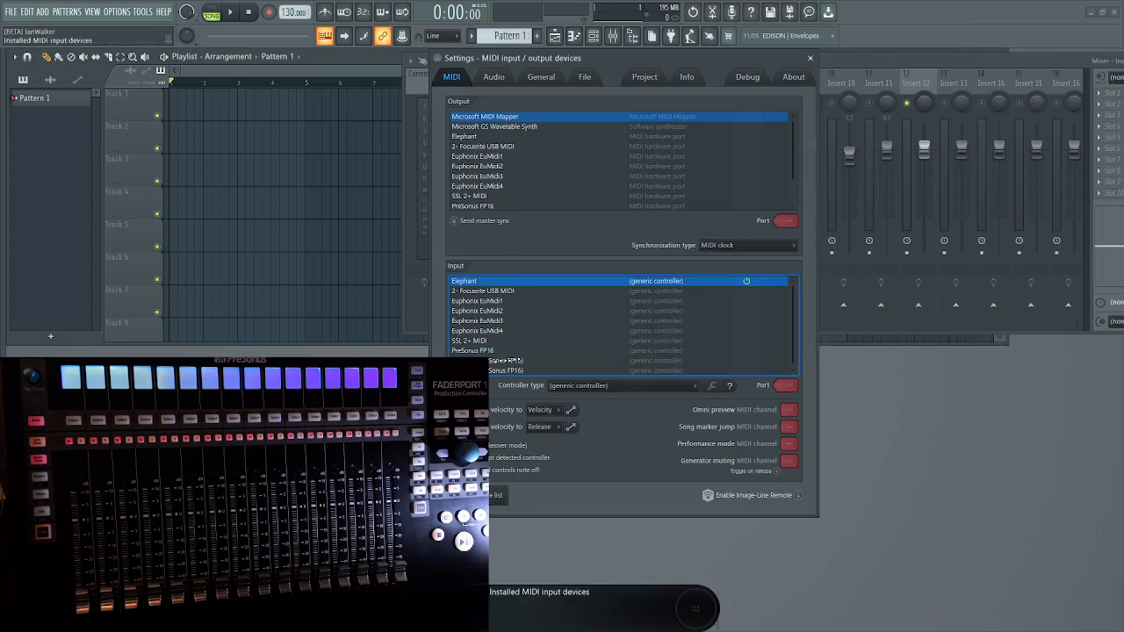
- Assign the MCUE Presonus FaderPort 16 (user) controller type to the PreSonus FP16 input and set its port to 1
left_click(474, 351)
left_click(620, 386)
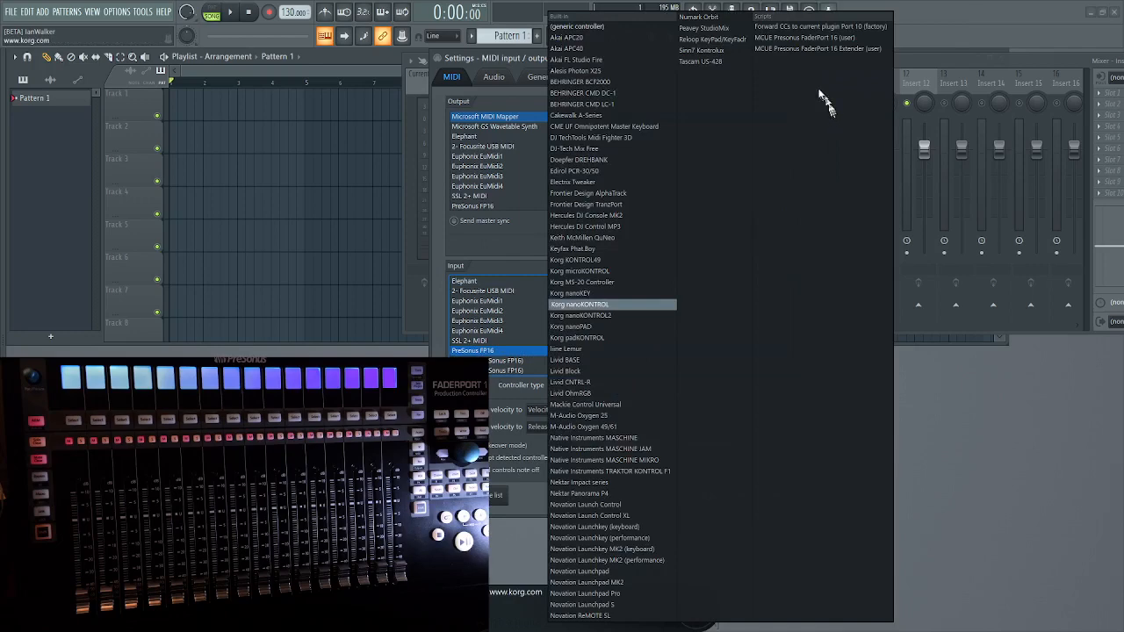
left_click(786, 39)
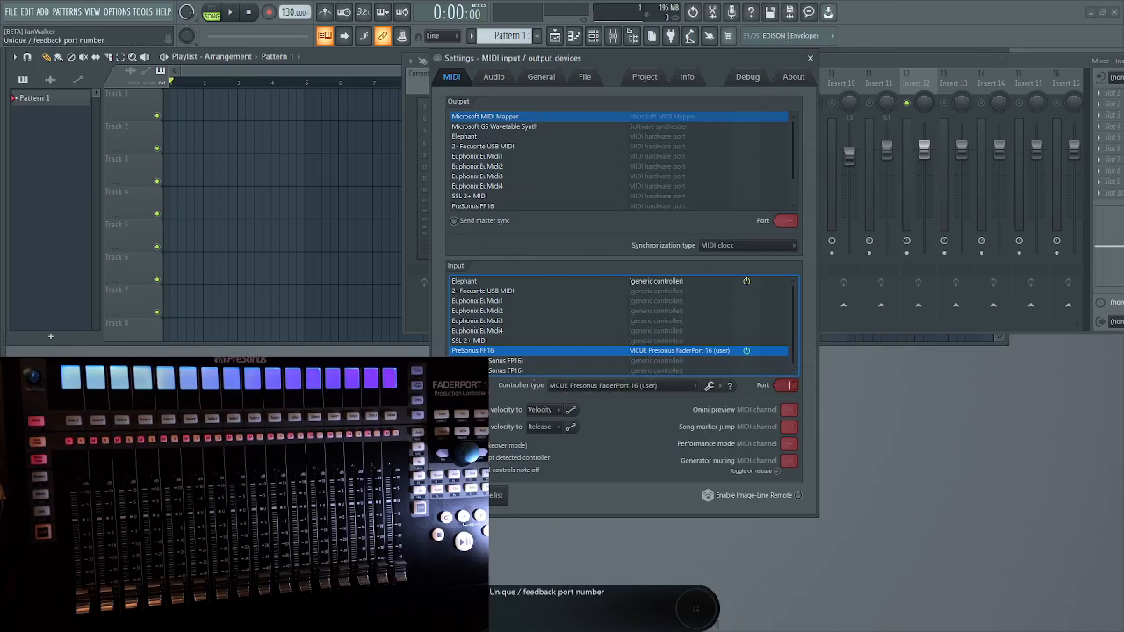
left_click(786, 387)
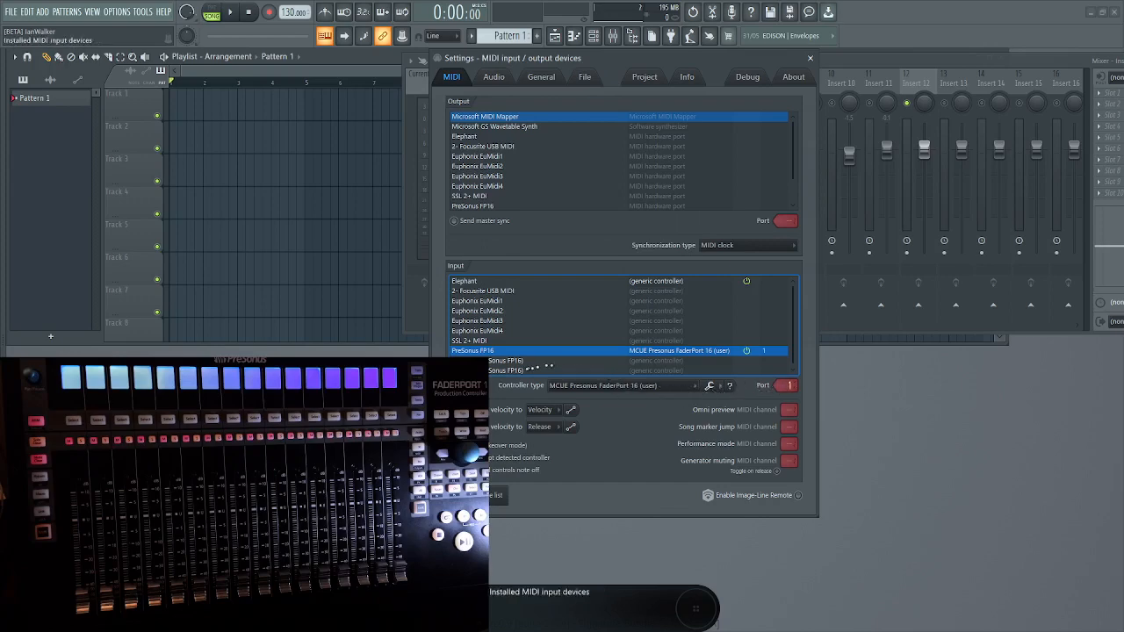
- Assign the MCUE Presonus FaderPort 16 Extender (user) controller type to the second PreSonus FP16 input, with port 1
left_click(514, 361)
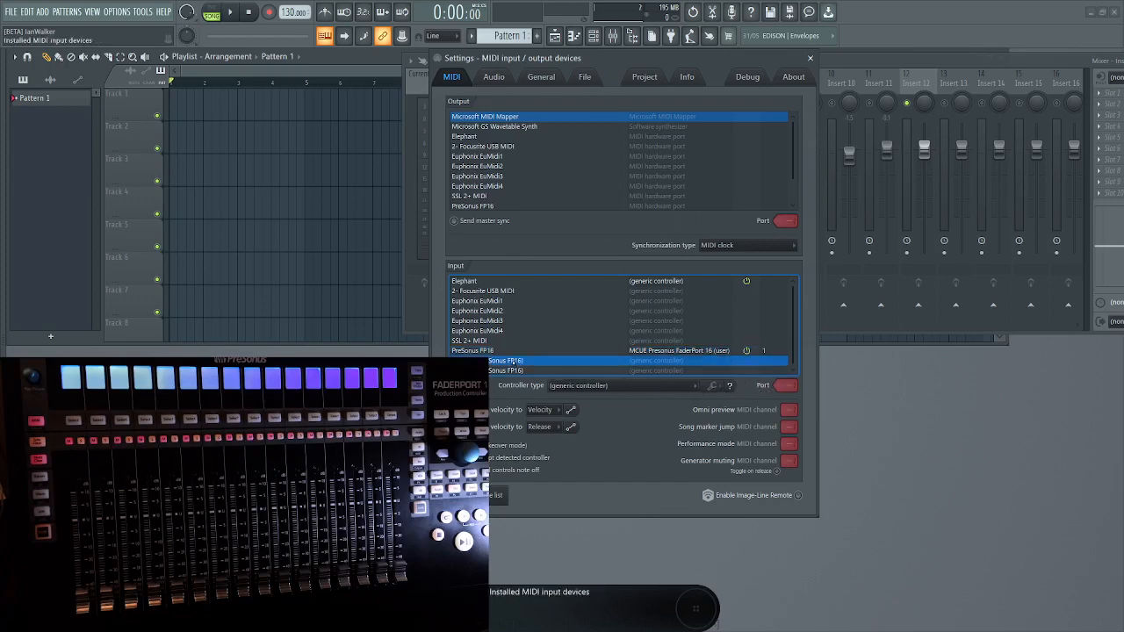
left_click(621, 389)
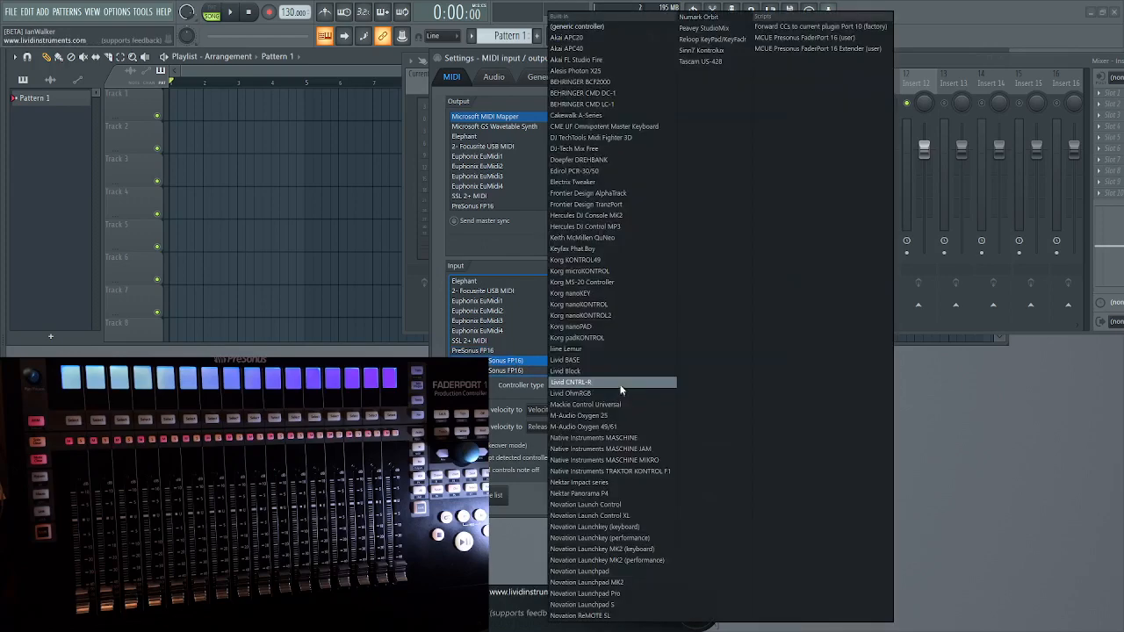
left_click(798, 51)
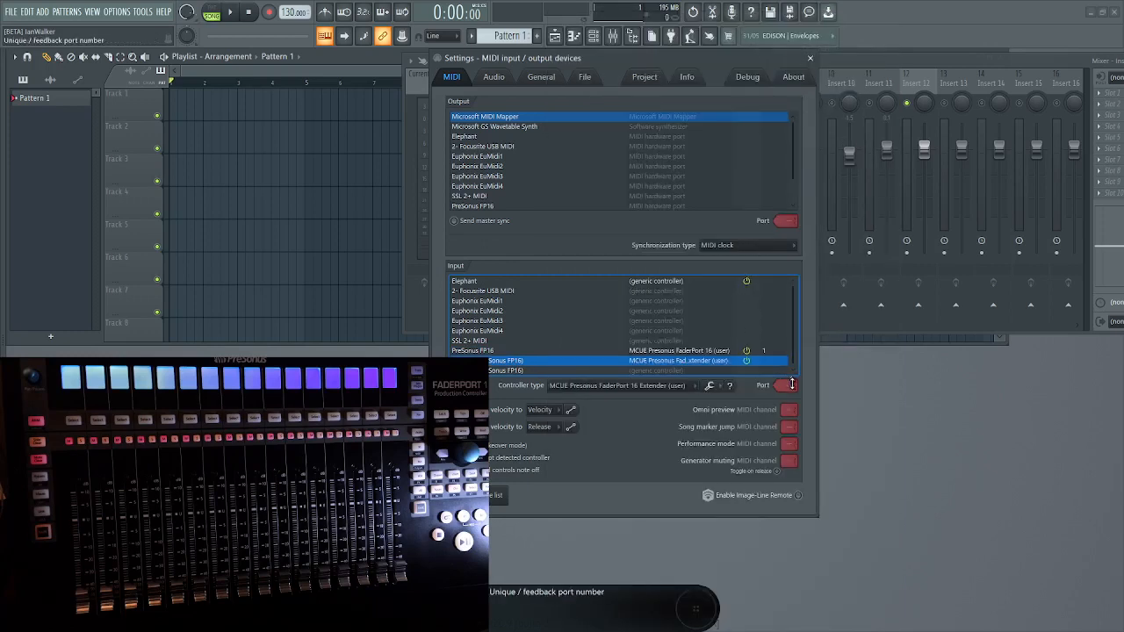
left_click_drag(791, 384, 791, 383)
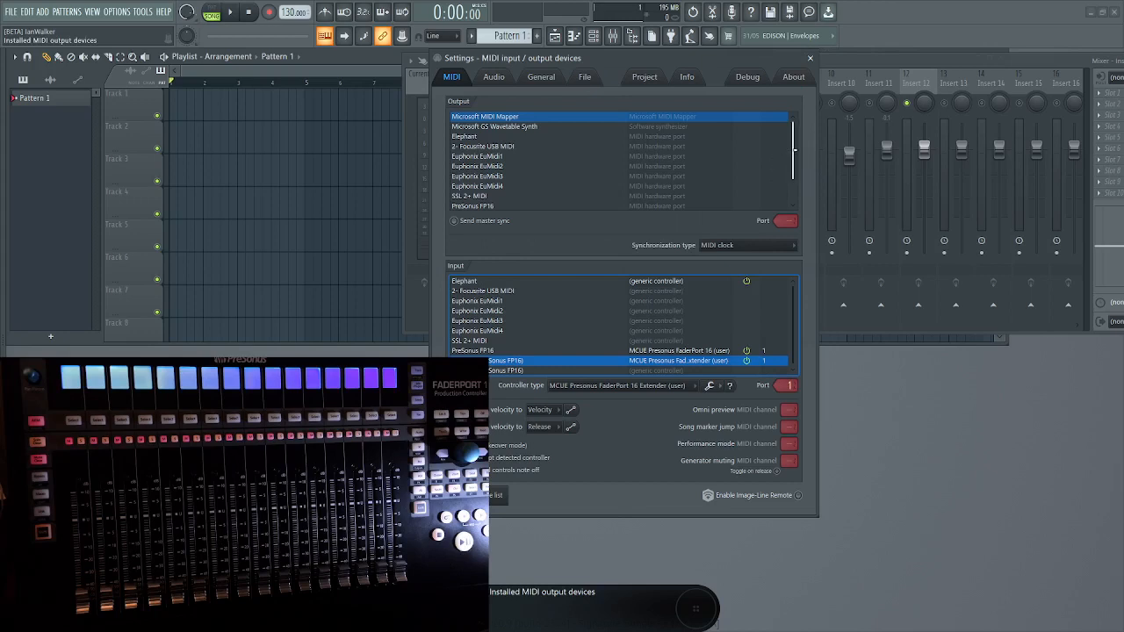
- Select the PreSonus FP16 output and set the port of the second PreSonus FP16 input, the Extender, to 2
scroll(790, 175, "down", 2)
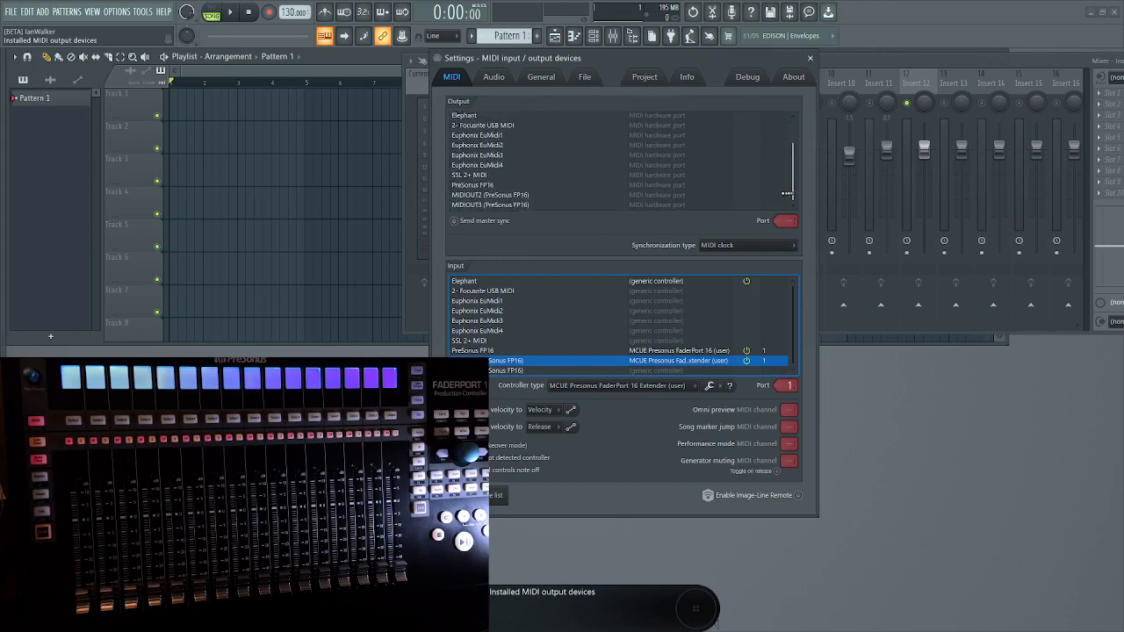
left_click(660, 195)
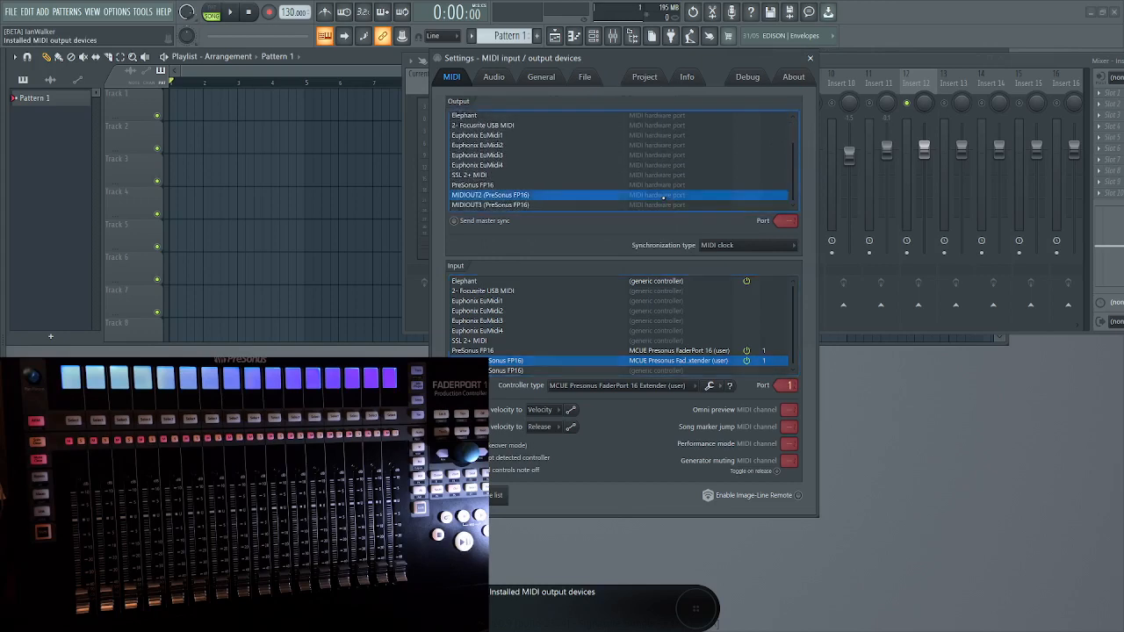
left_click(494, 186)
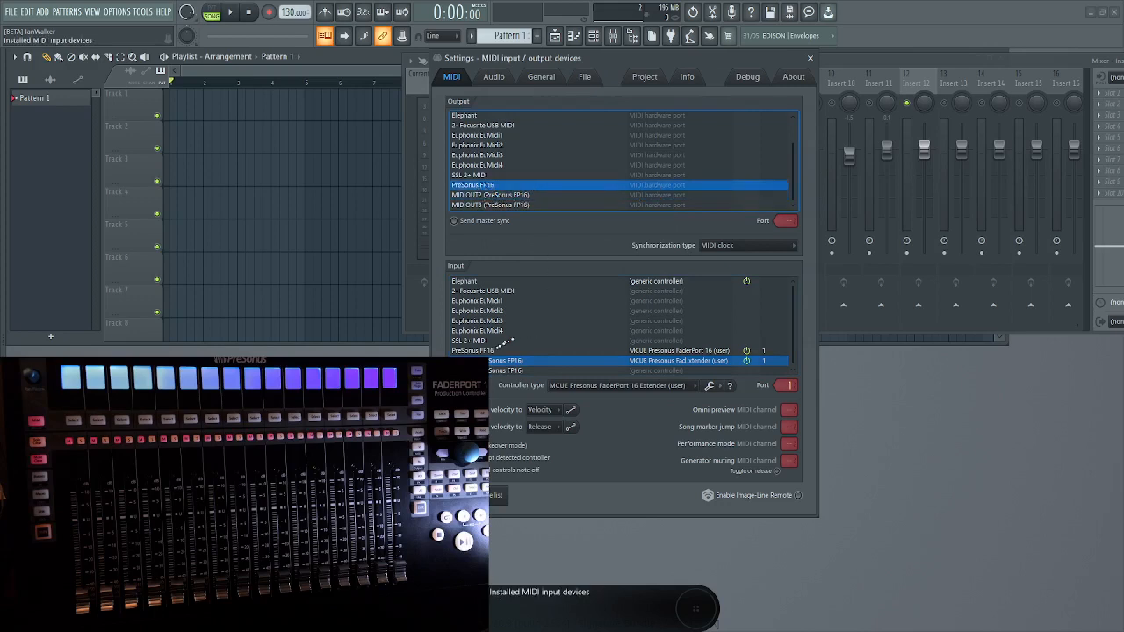
left_click(490, 350)
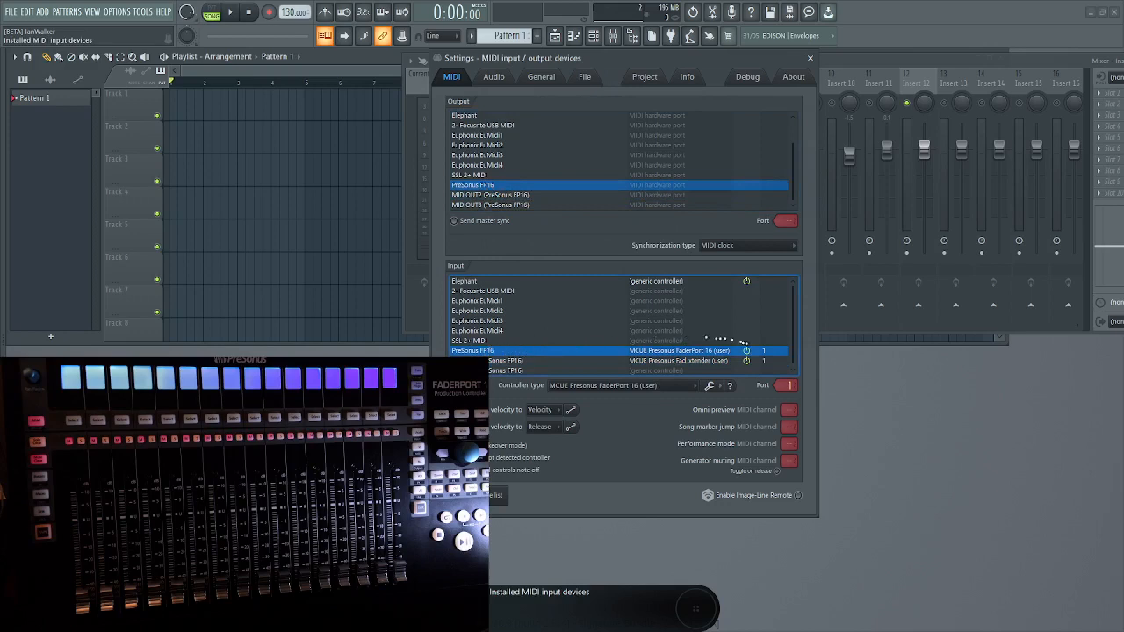
left_click(718, 361)
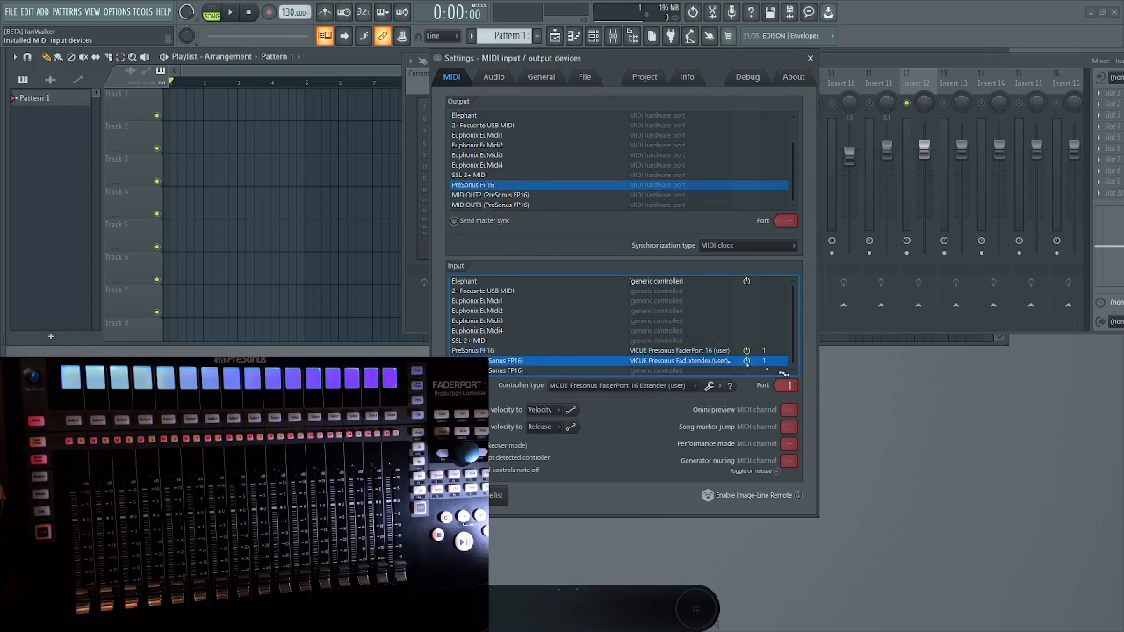
left_click_drag(783, 384, 783, 378)
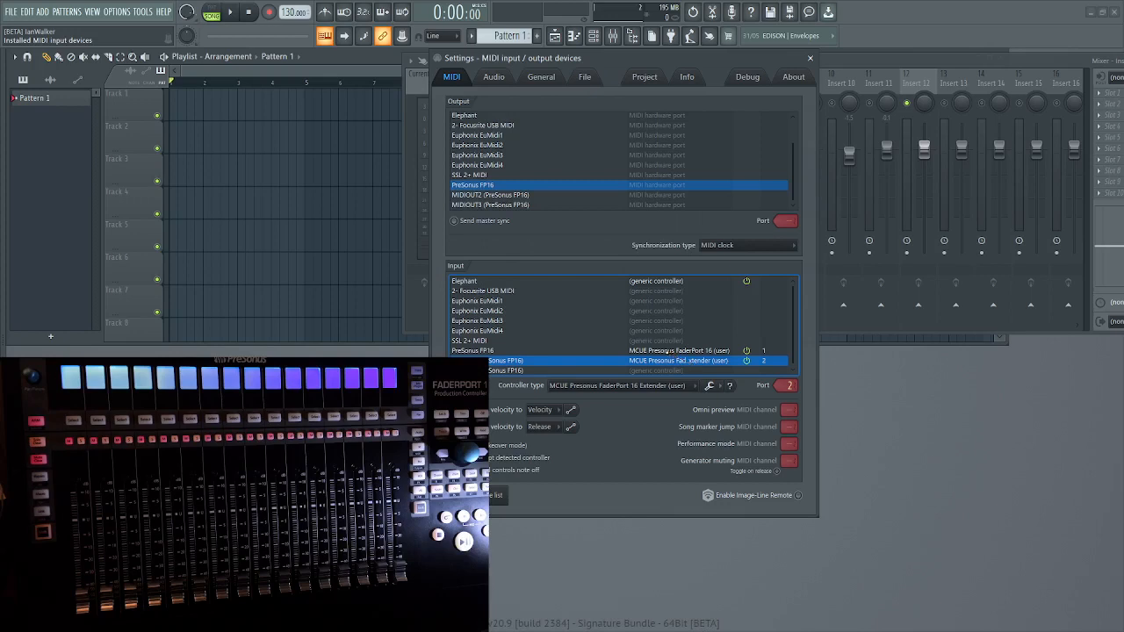
- Set the PreSonus FP16 output to port 1 and MIDIOUT2 (PreSonus FP16) to port 2, and close the settings
left_click(669, 349)
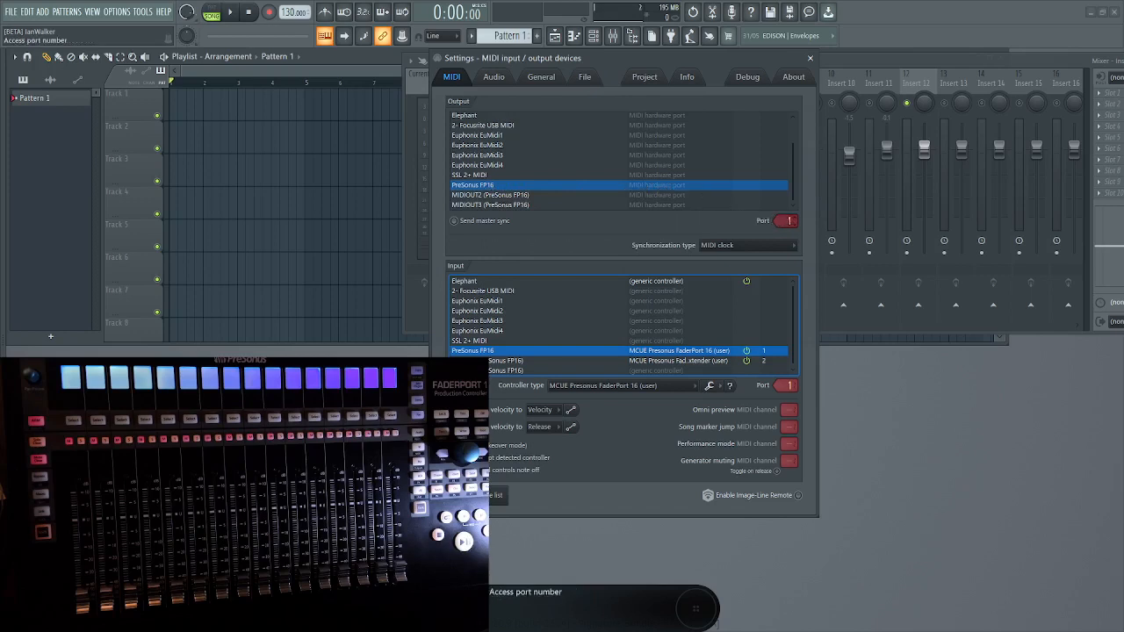
left_click_drag(791, 221, 791, 216)
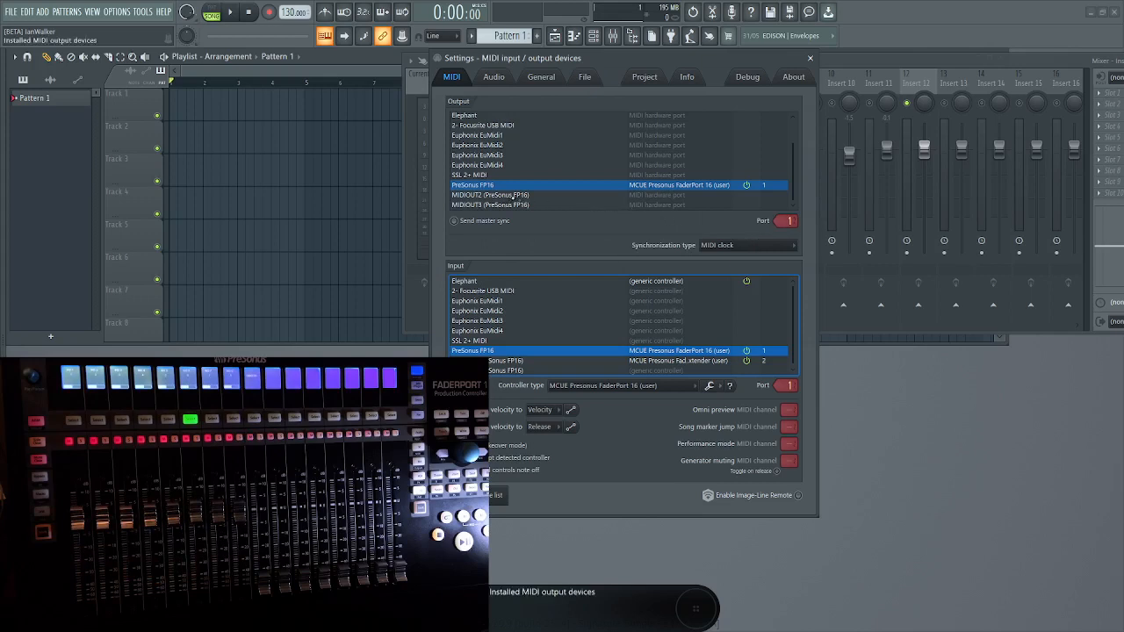
left_click(514, 195)
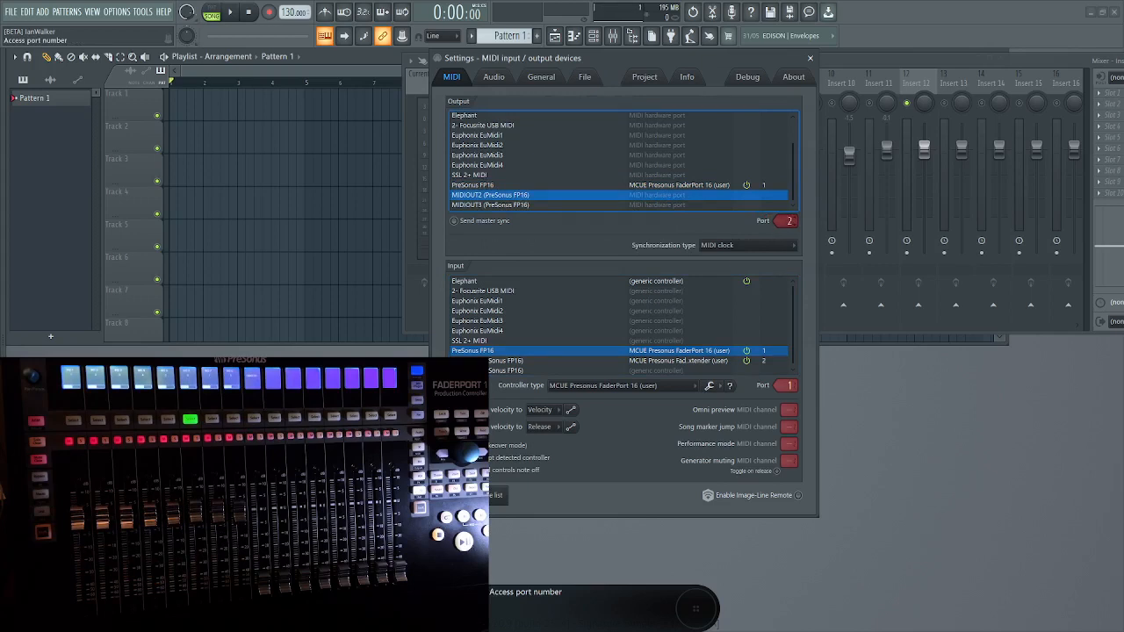
left_click_drag(788, 220, 786, 221)
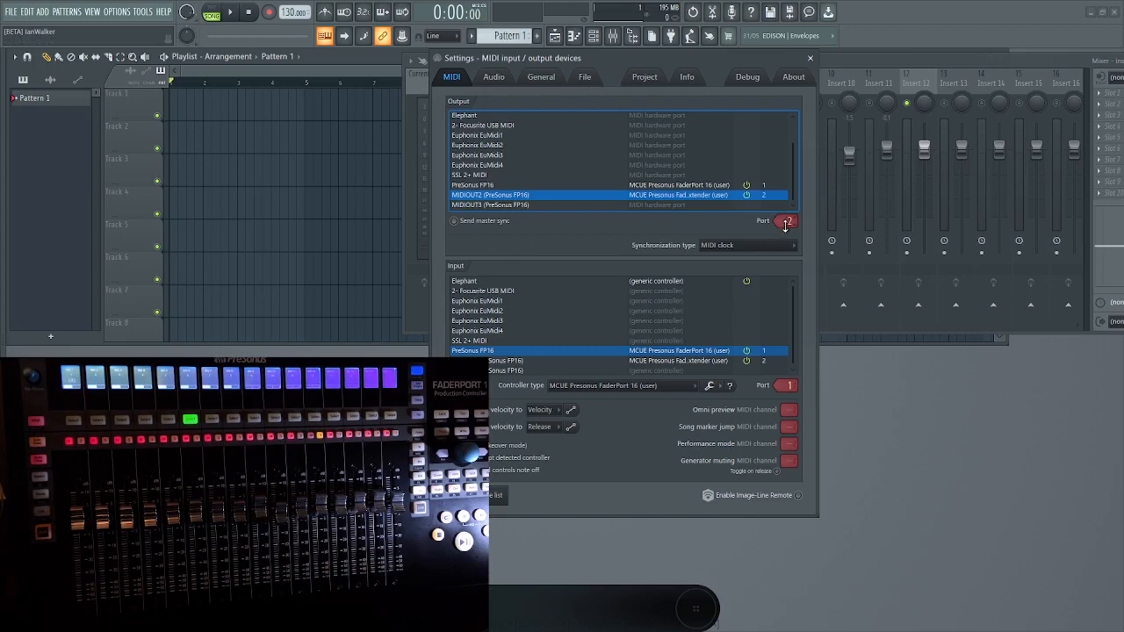
left_click(809, 59)
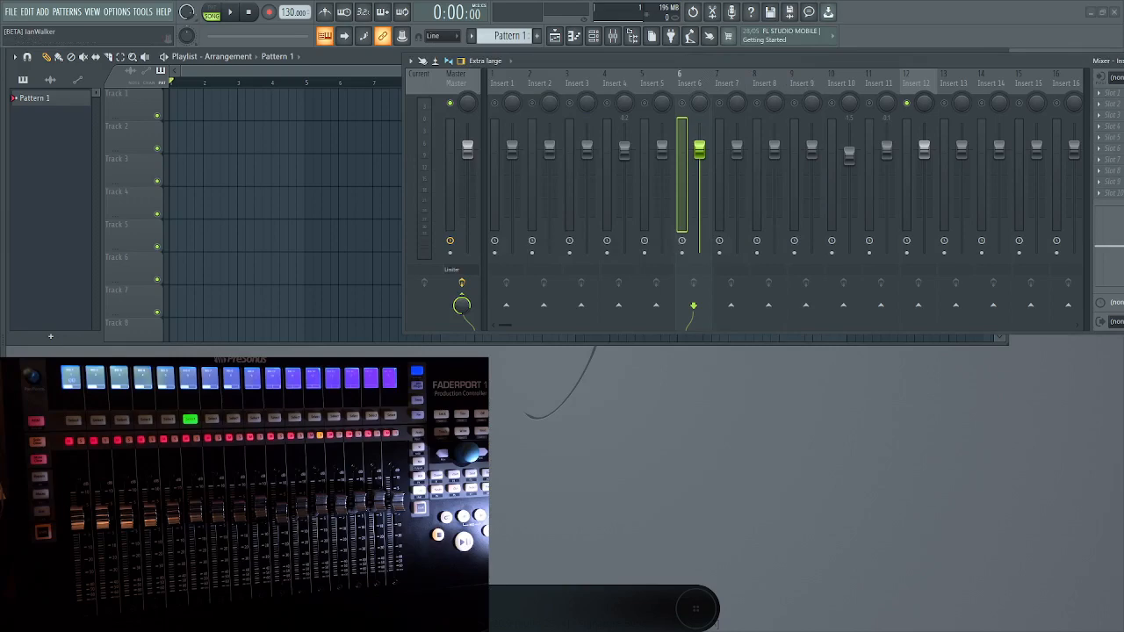
- Place the e2eSoft iVCam camera window below the mixer to show the FaderPort close up
left_click_drag(1122, 272, 989, 357)
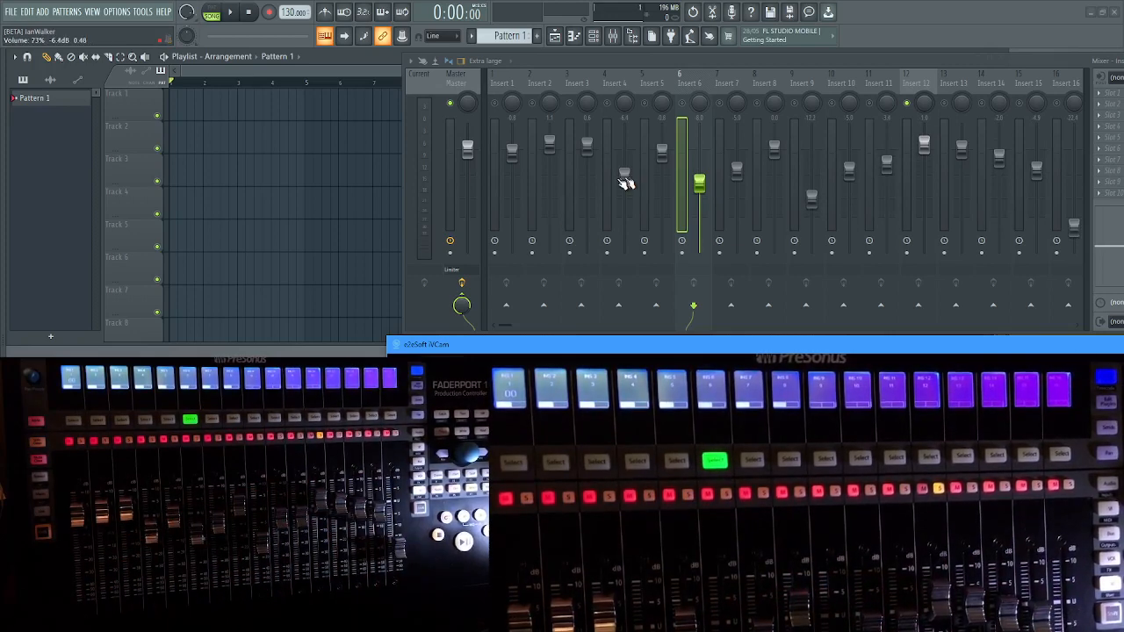
- Raise the Insert 4 and Insert 10 faders, and lower Insert 3 to about -4.0 dB and Insert 8 to about -5.6 dB
left_click_drag(624, 179, 587, 167)
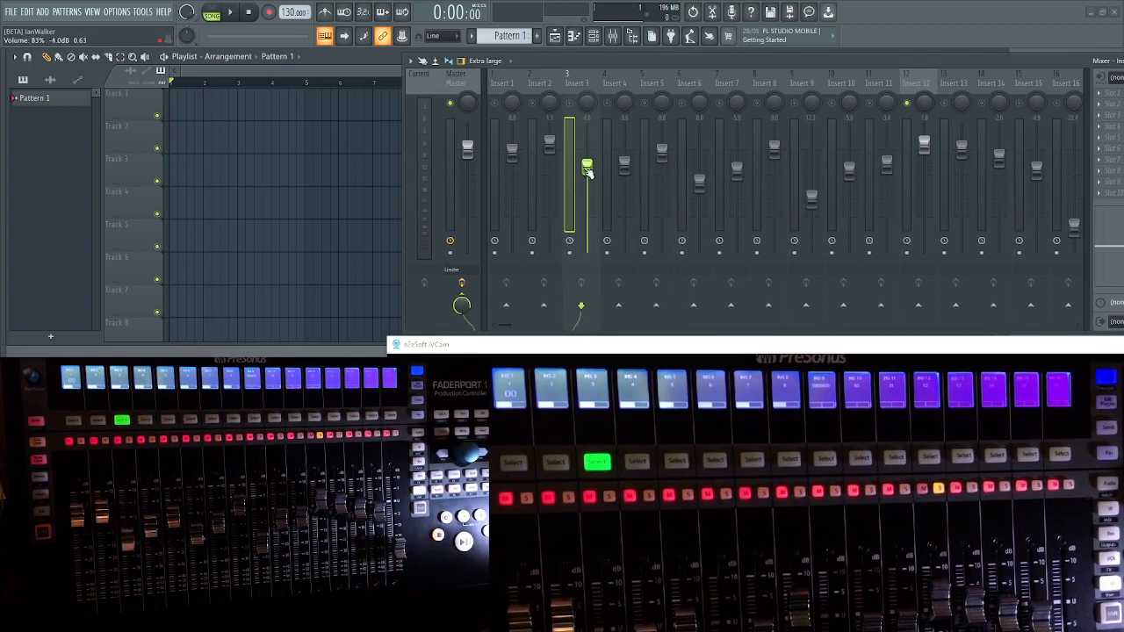
mouse_move(776, 152)
left_mouse_down()
mouse_move(776, 209)
mouse_move(776, 154)
mouse_move(773, 169)
left_mouse_up()
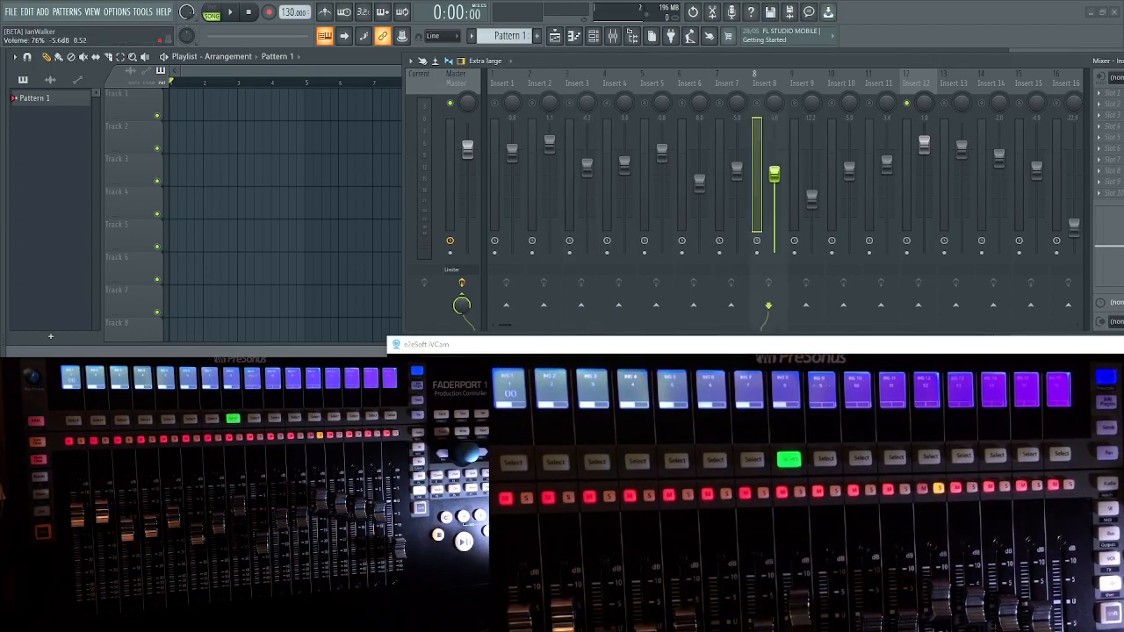
left_click_drag(848, 169, 849, 154)
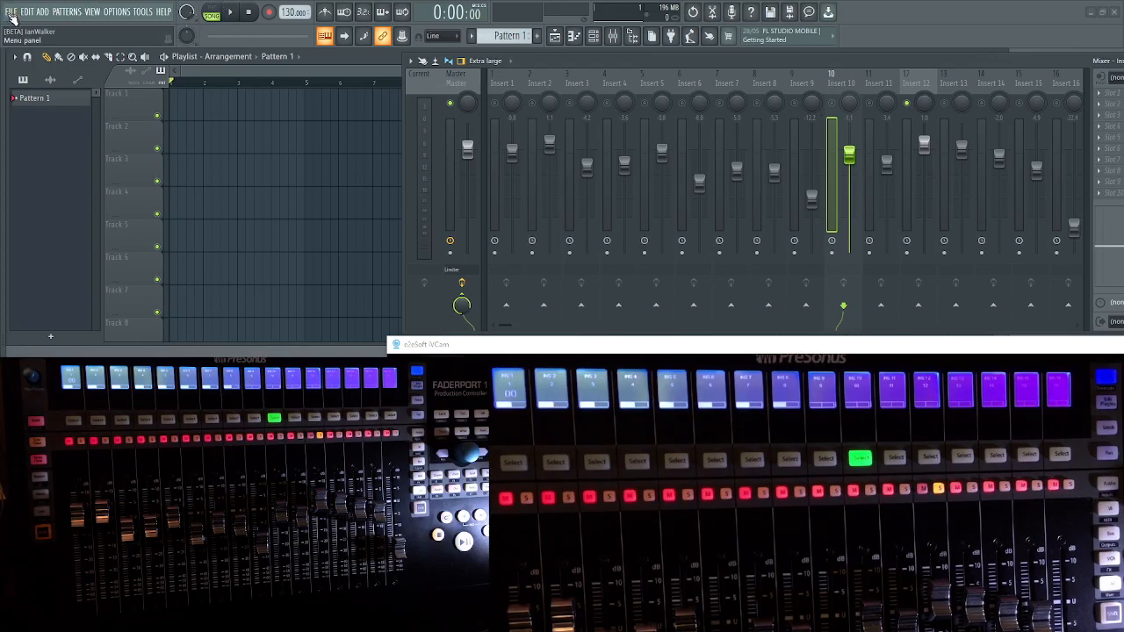
- Toggle the toolbar's Hint bar option off and back on
right_click(67, 40)
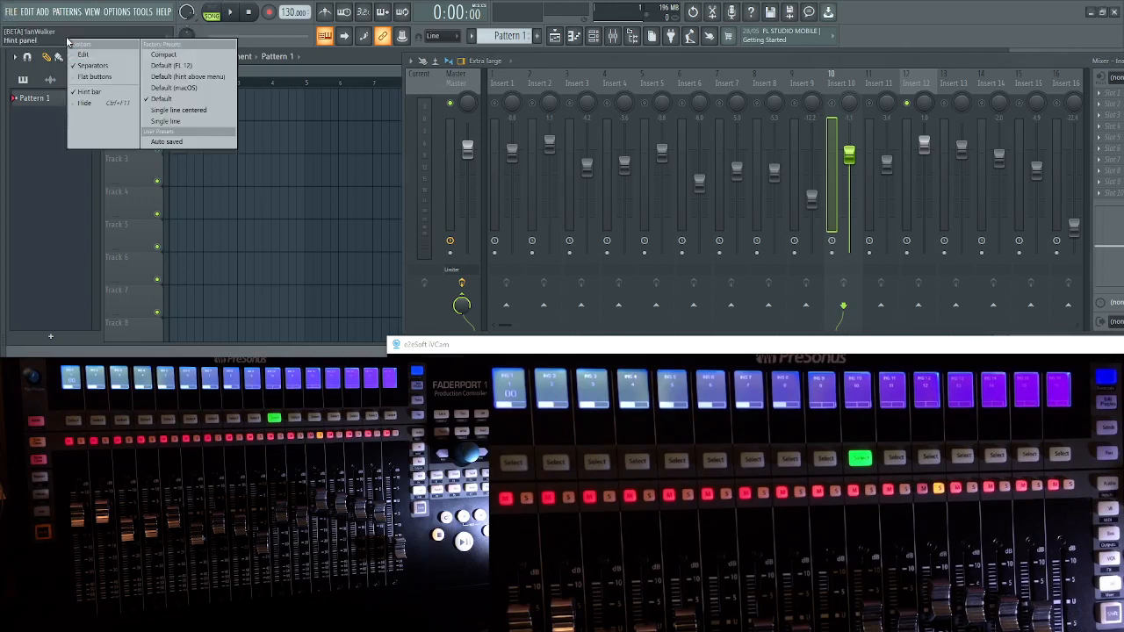
left_click(102, 91)
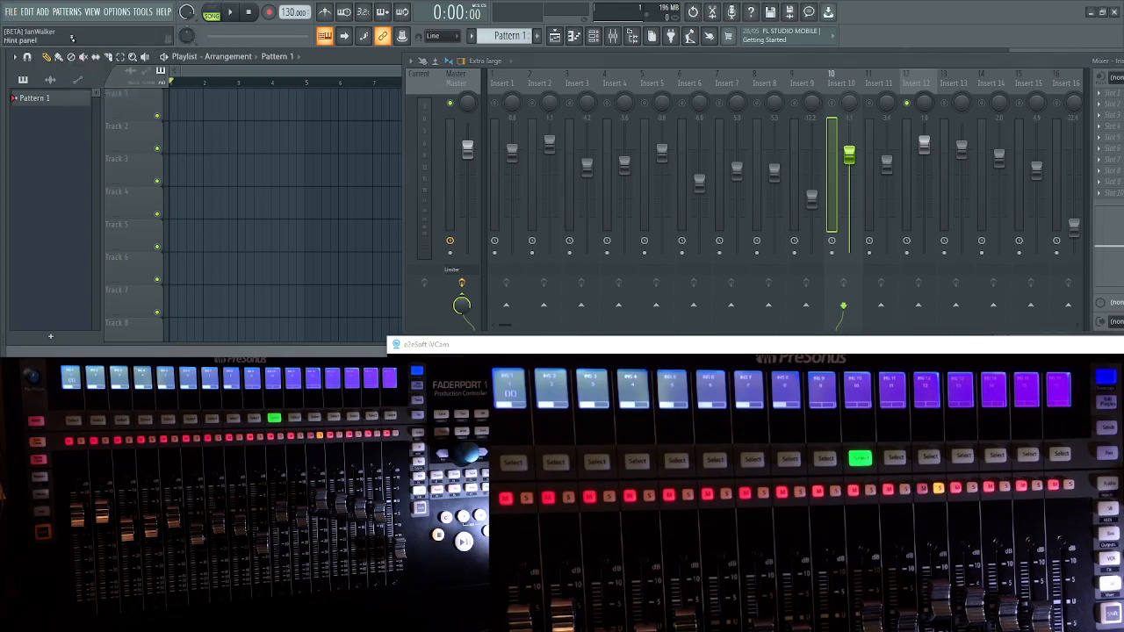
right_click(76, 41)
left_click(104, 94)
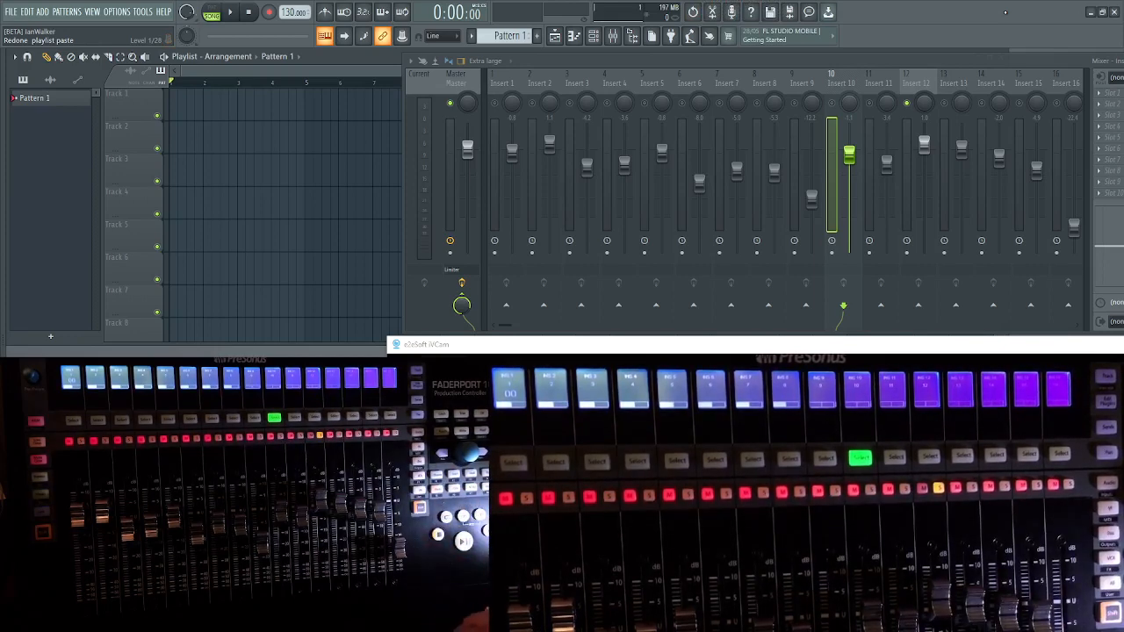
- Undo the last playlist paste, and switch the recording count-in on and off again
key("ctrl+z")
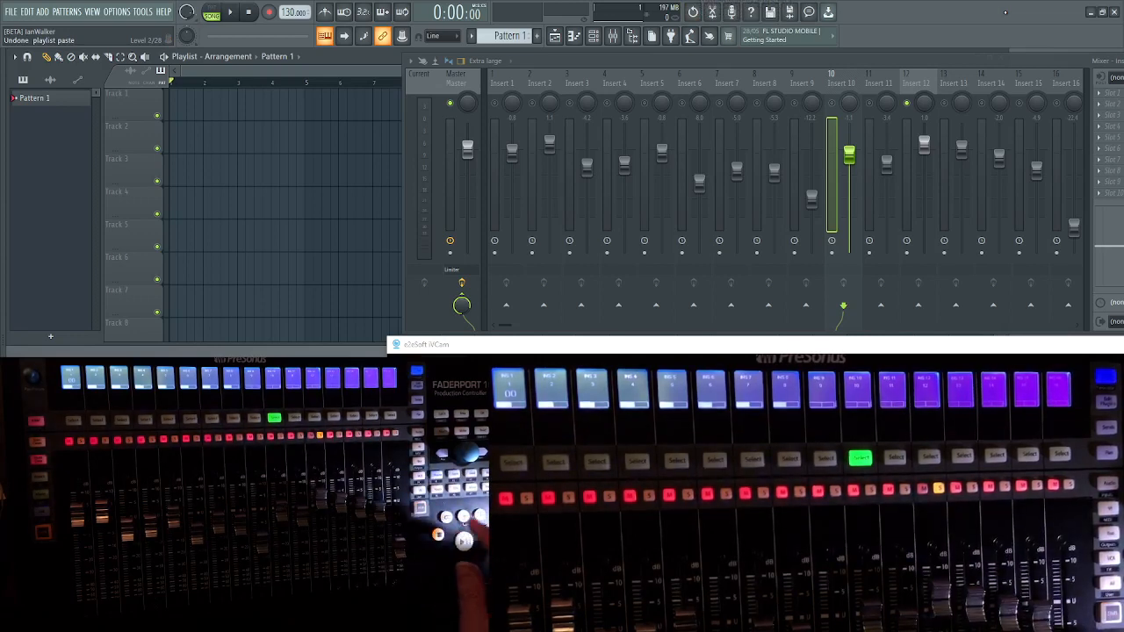
key("ctrl+p")
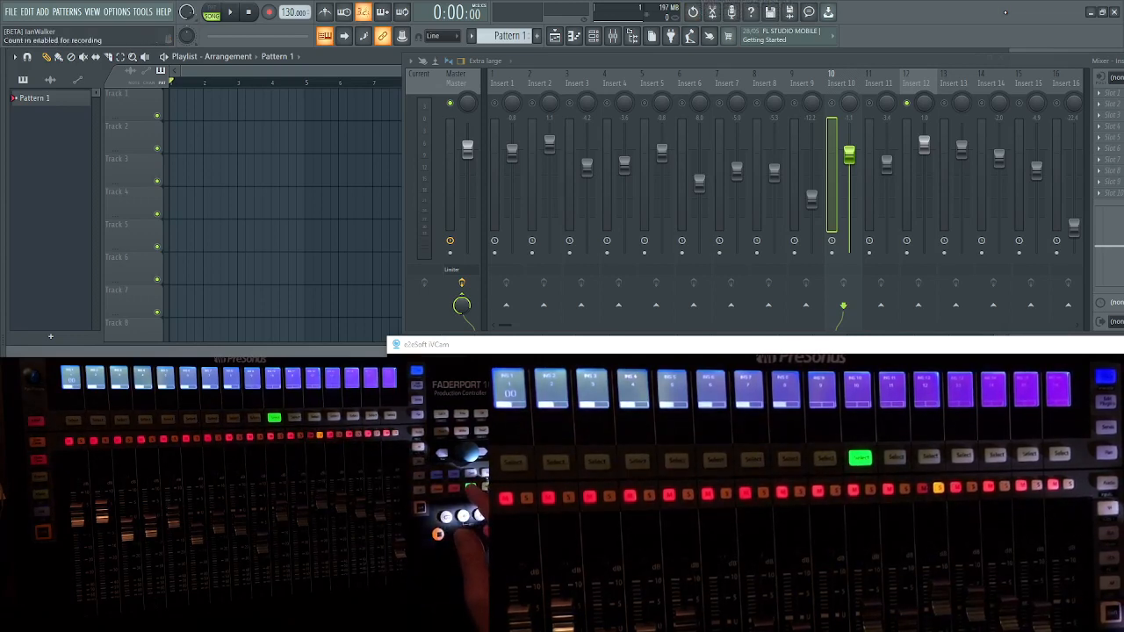
key("ctrl+p")
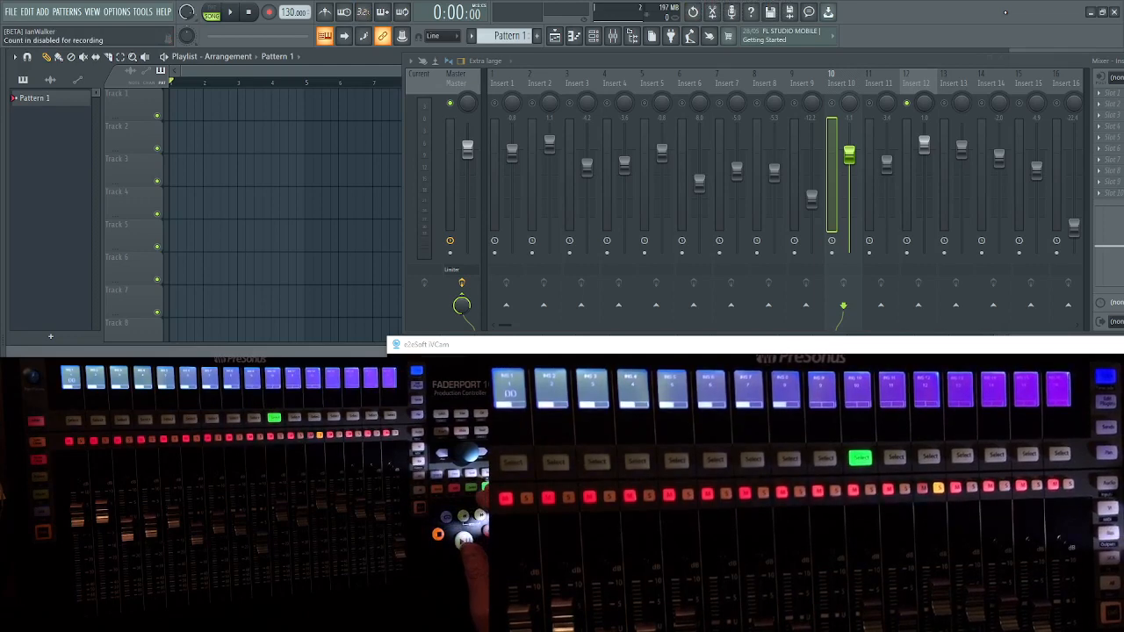